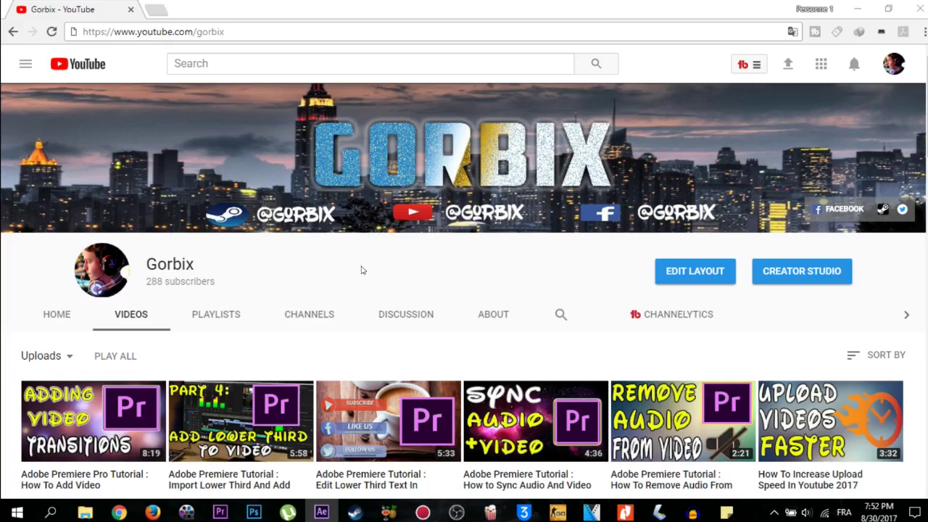
Clear the screen so the Windows desktop with newtempl.aep is visible
left_click(322, 513)
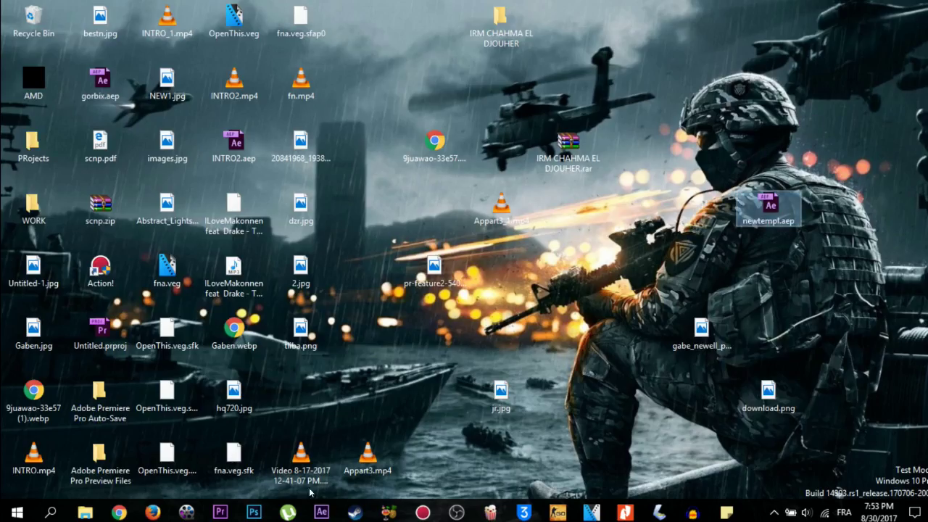
Open the newtempl.aep project from the Desktop folder
left_click(322, 512)
left_click(16, 27)
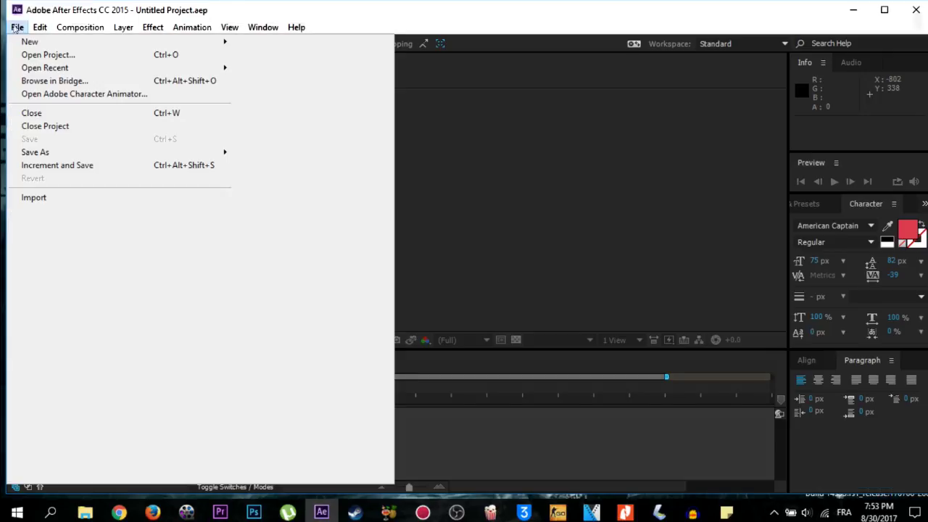
left_click(16, 27)
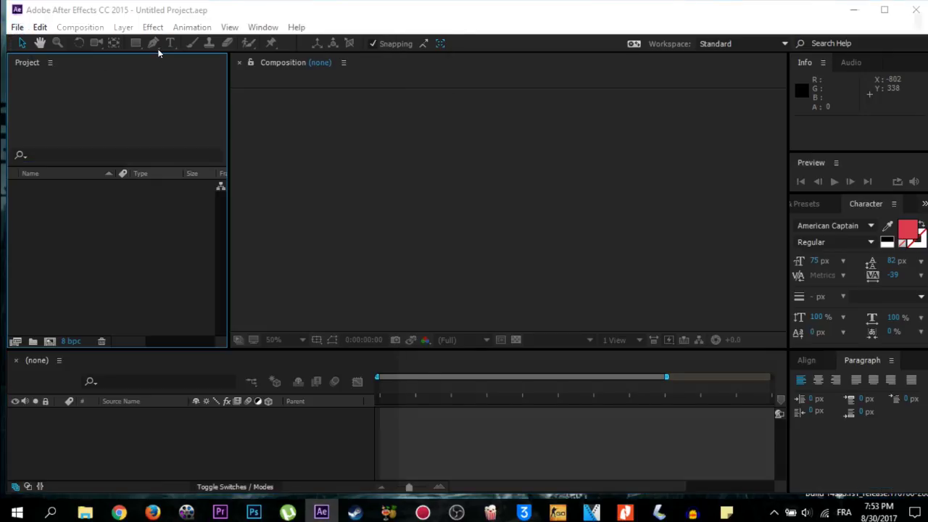
key("ctrl+o")
left_click(57, 147)
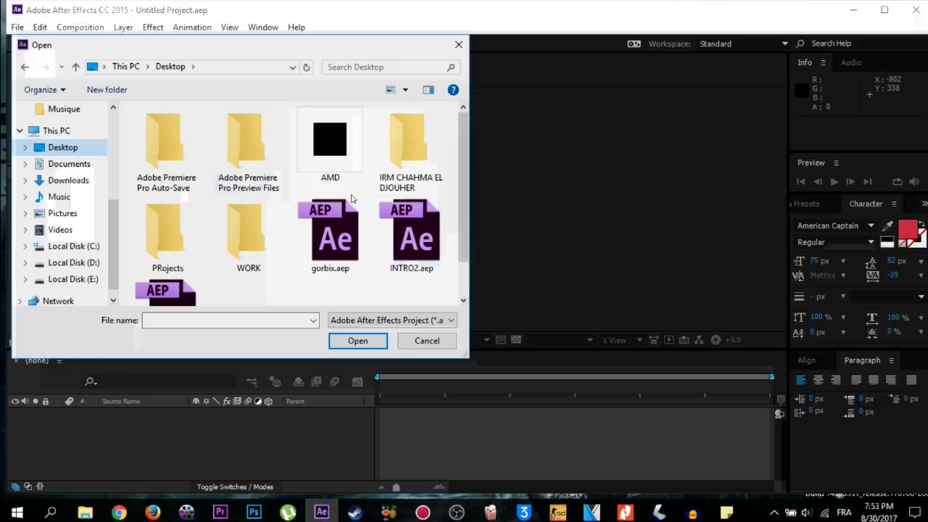
left_click(330, 236)
left_click(411, 236)
left_click(166, 291)
left_click(358, 341)
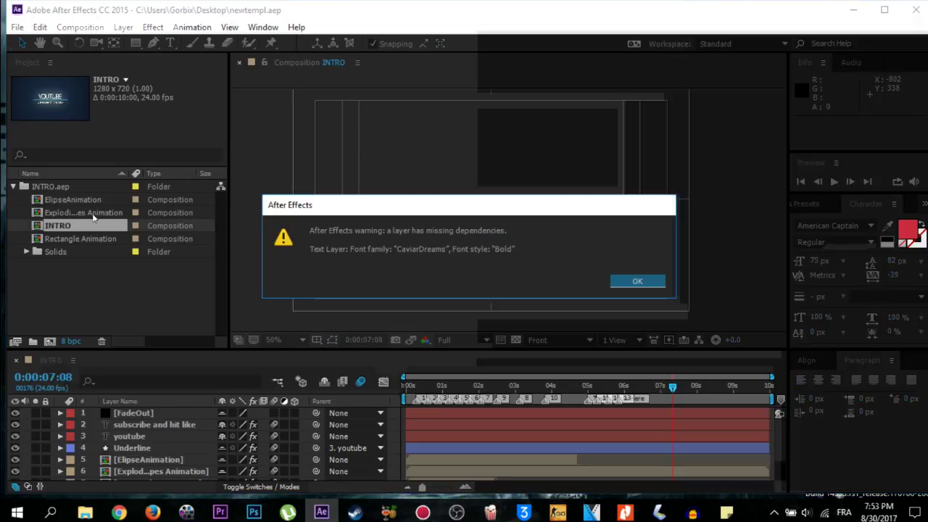
Dismiss the missing-font warning and select the INTRO composition
key("Return")
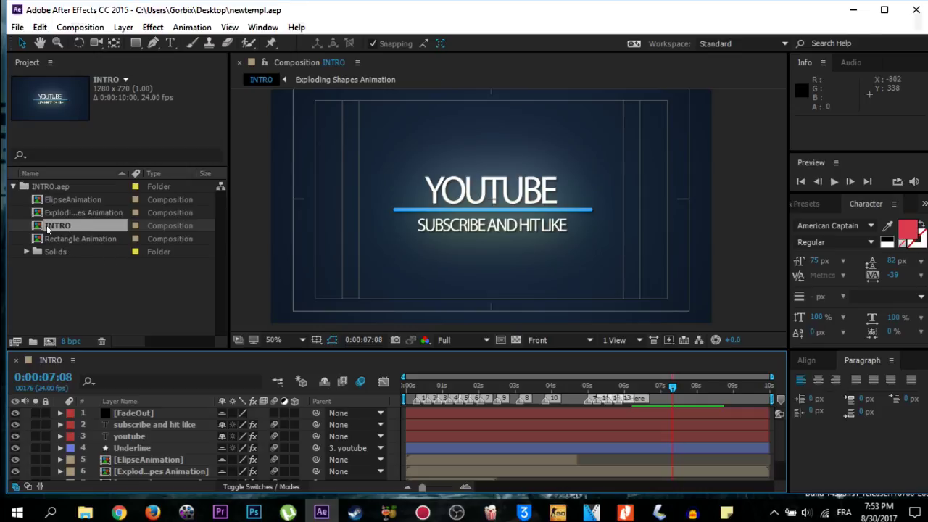
left_click(57, 227)
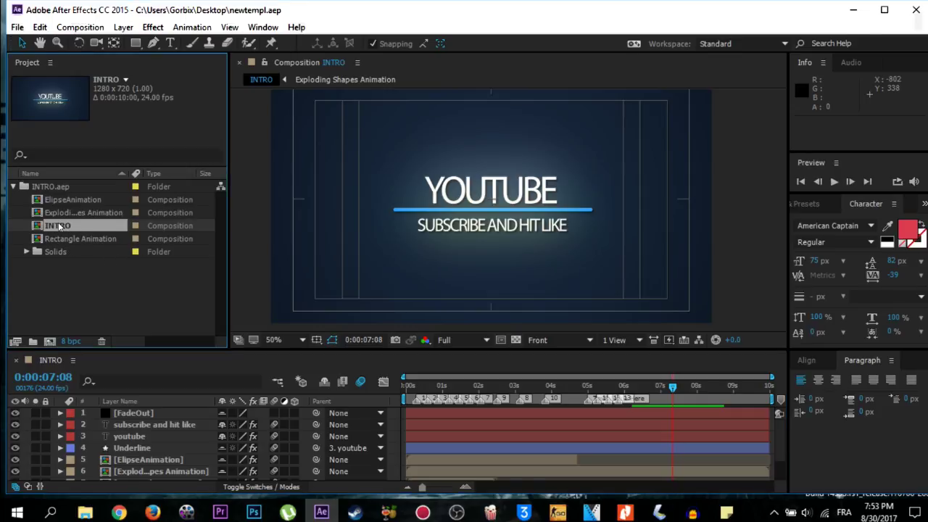
scroll(116, 440, "down", 2)
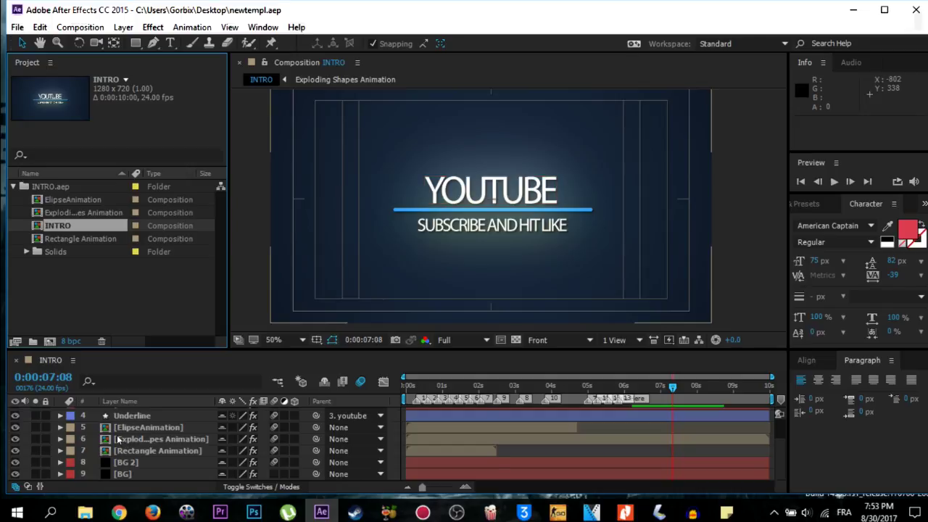
scroll(118, 439, "up", 2)
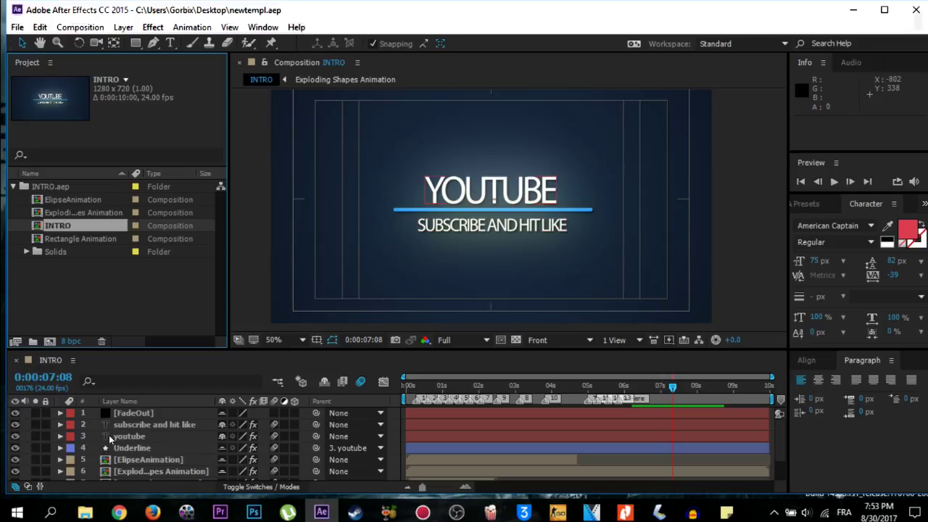
Select the youtube title layer and retype its text as the channel name
left_click(125, 437)
key("ctrl+t")
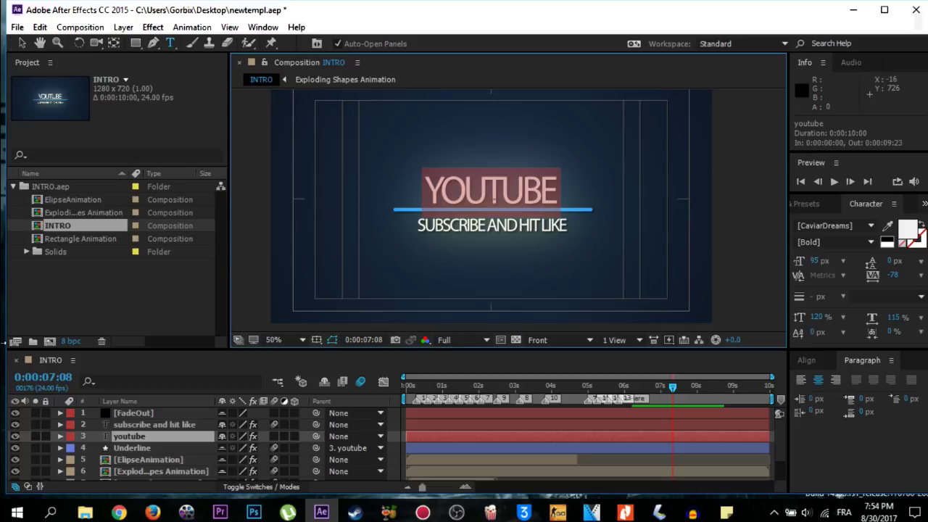
type("gorbix")
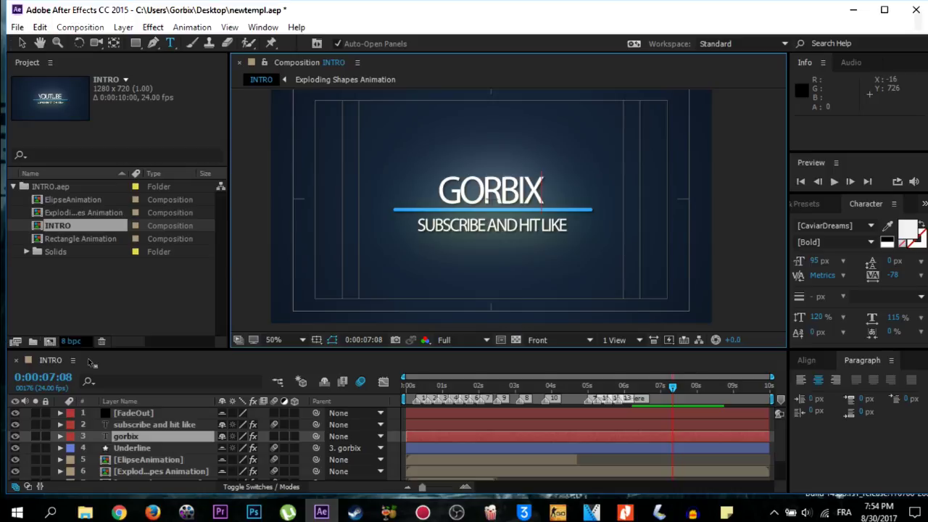
Select the subscribe and hit like layer and retype it as 'FOR TUTORIAL AND EXPLANATIONS'
left_click(105, 424)
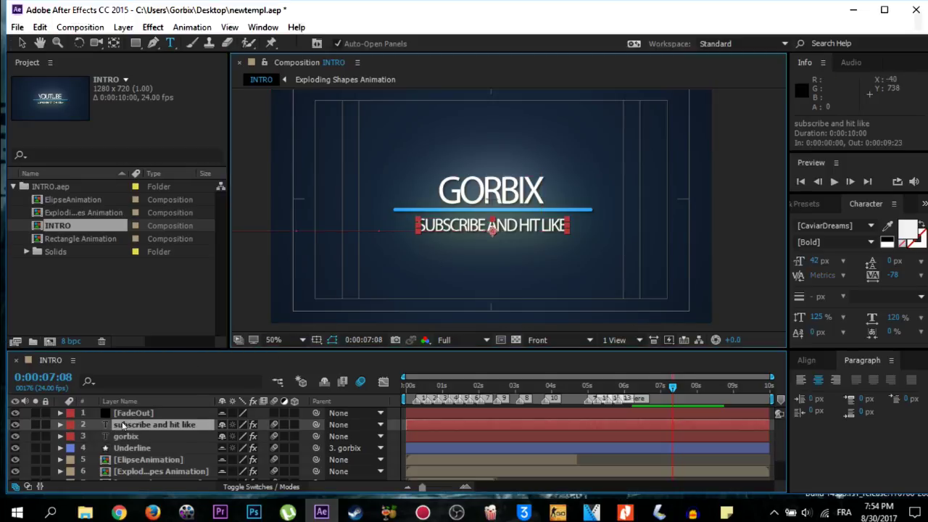
double_click(125, 424)
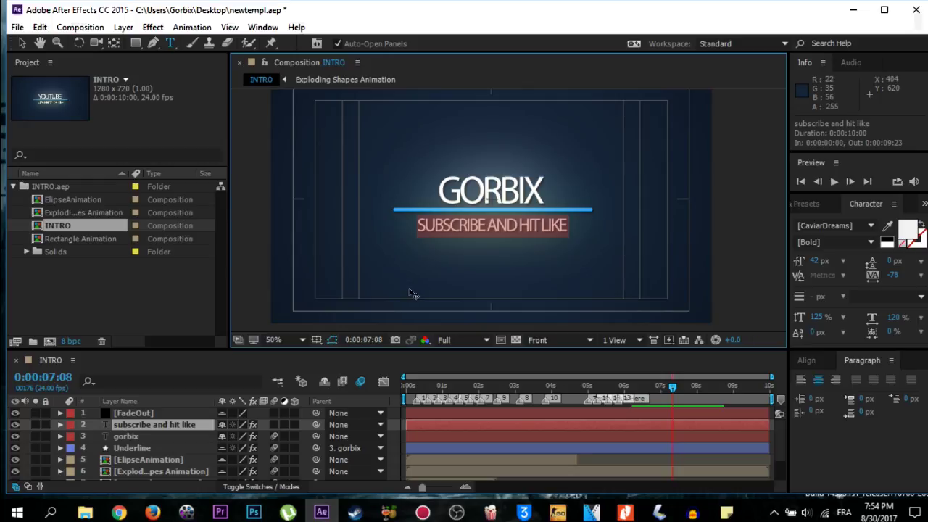
type("Fort")
key("BackSpace")
type("tutorial ad")
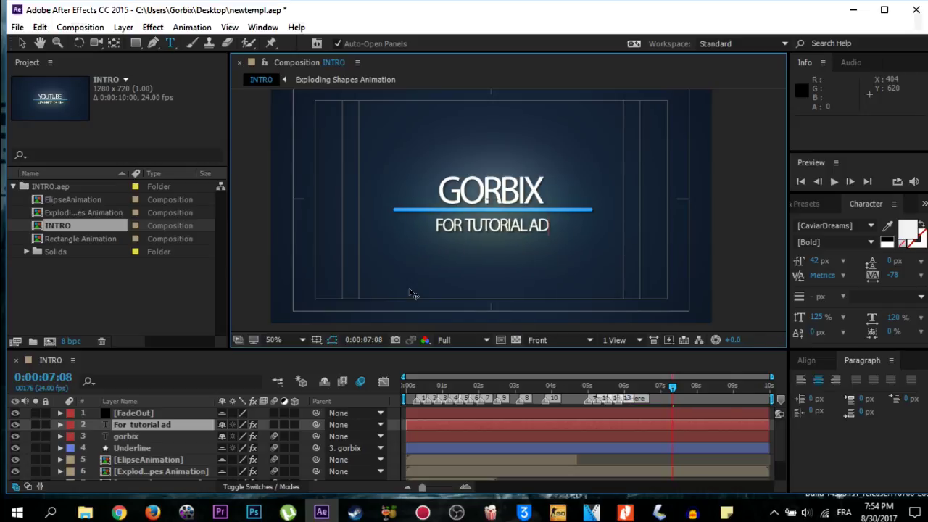
key("BackSpace")
key("BackSpace")
key("BackSpace")
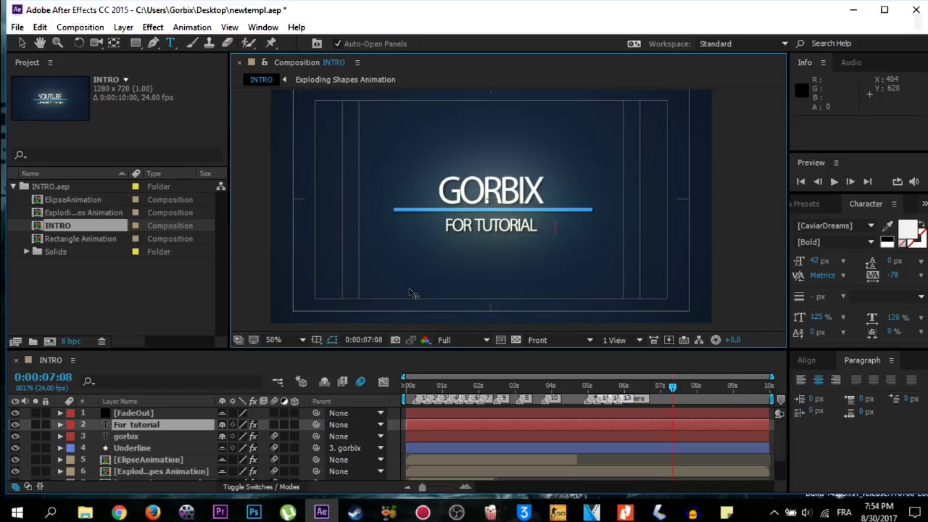
type("and explant")
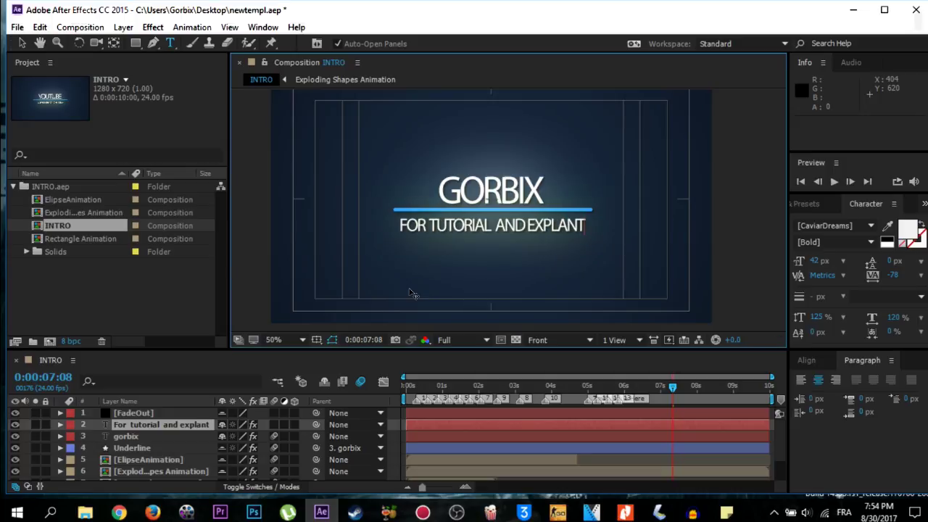
key("BackSpace")
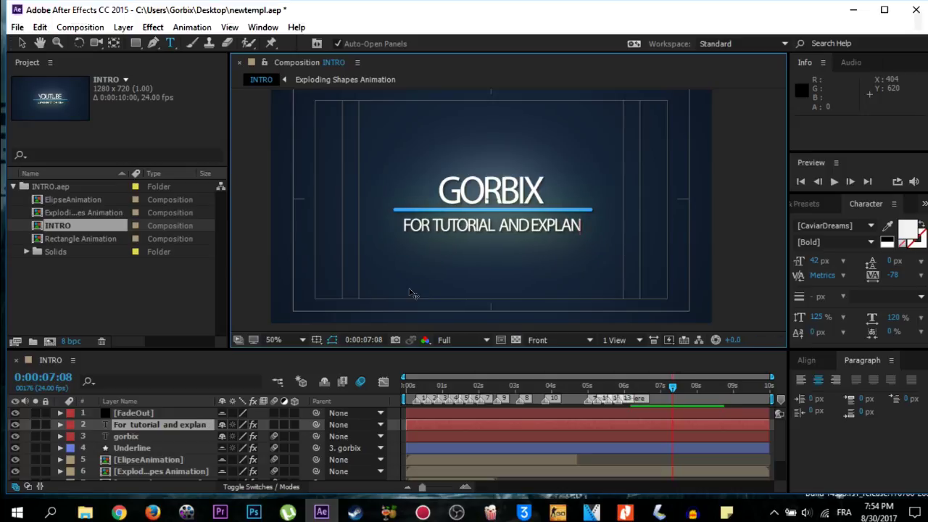
type("ations")
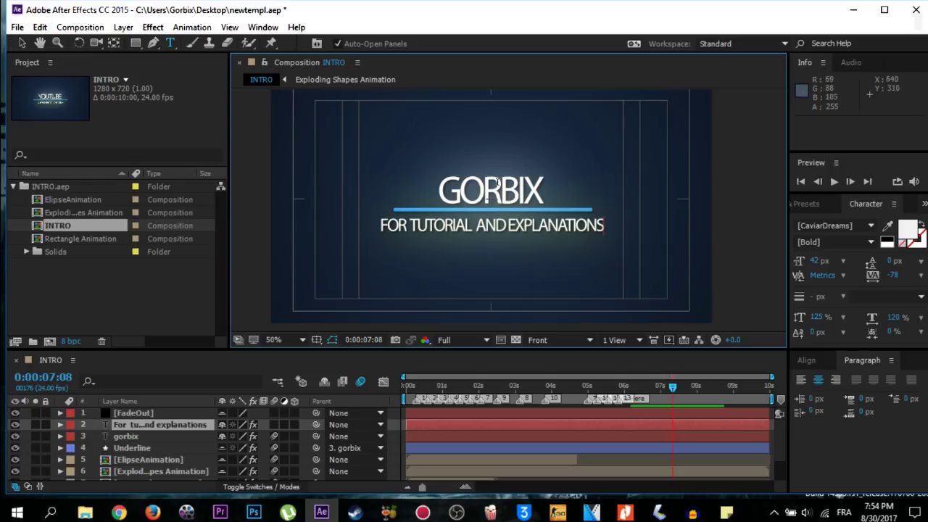
Save the project with Save As to the Desktop as gorbix2.aep
left_click(16, 28)
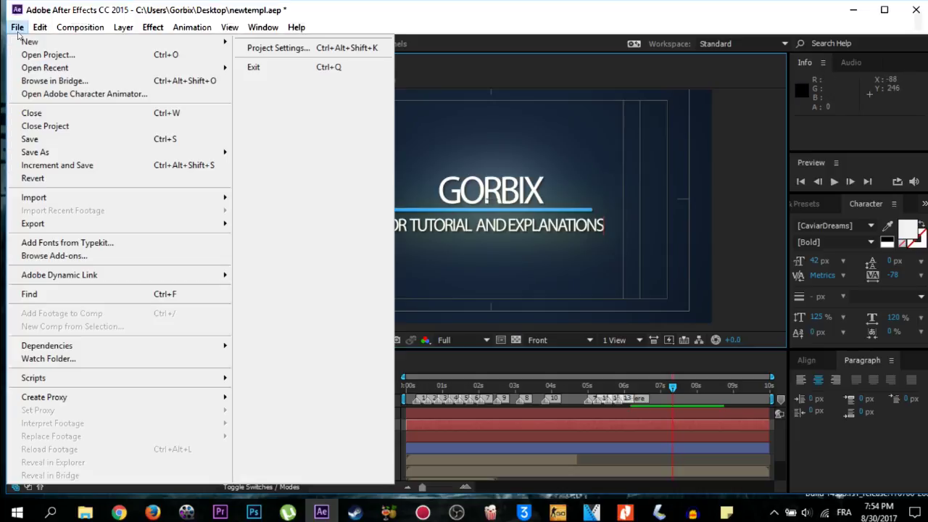
mouse_move(40, 153)
left_click(270, 154)
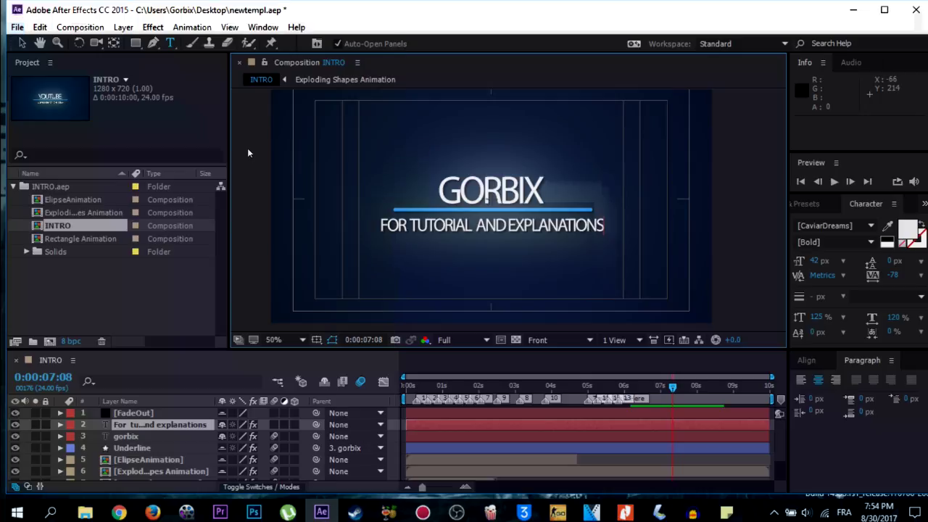
left_click(64, 164)
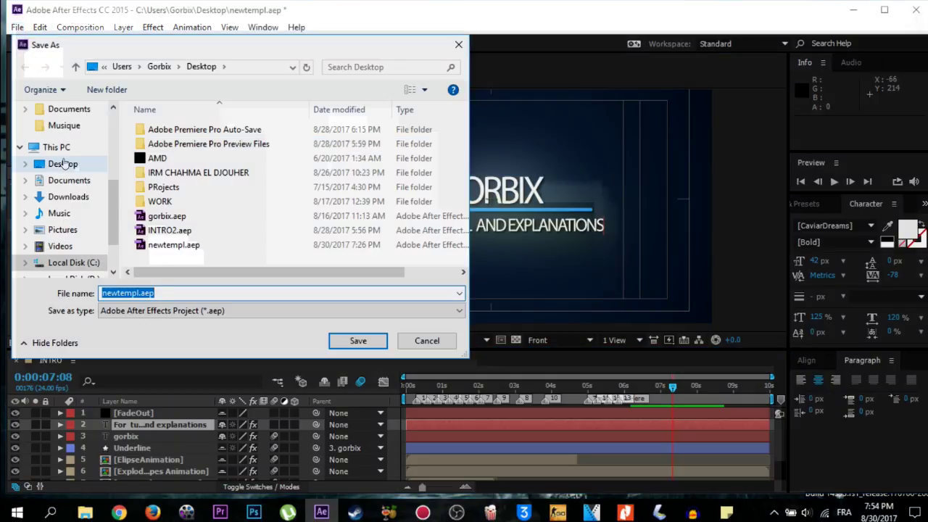
left_click(138, 292)
left_click(125, 293)
double_click(138, 293)
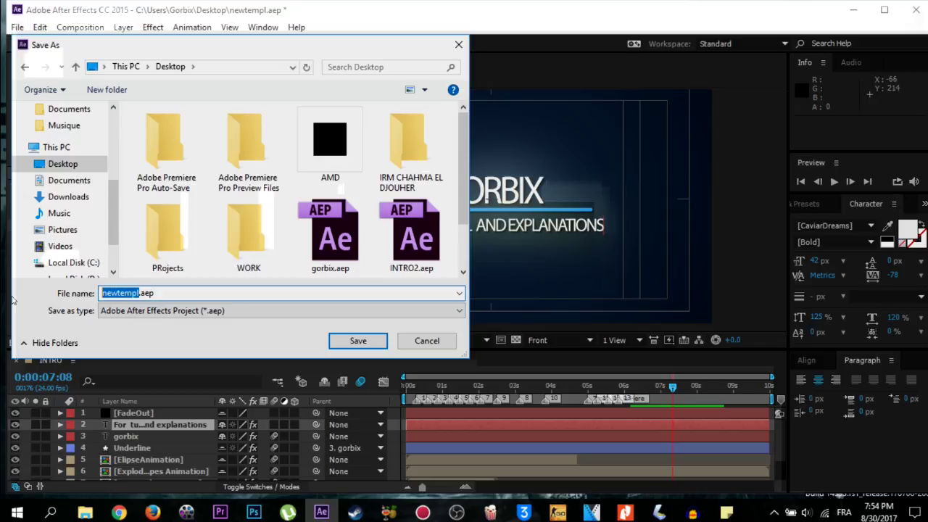
type("gorbix")
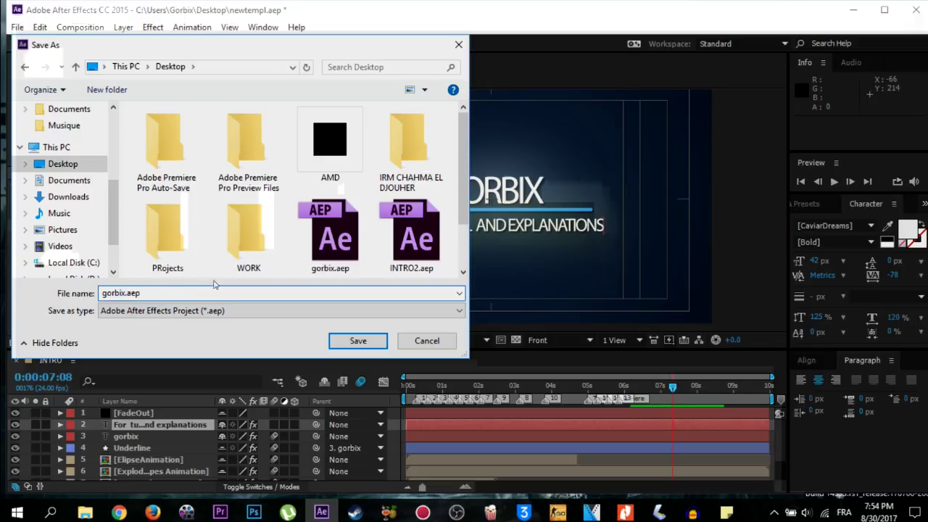
type("2")
left_click(355, 341)
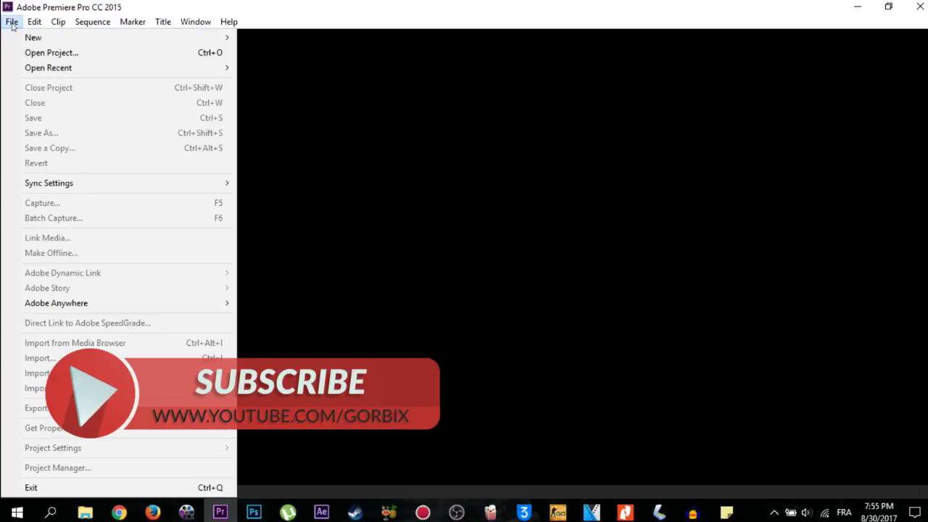
Create a new Premiere project named Untitled in the Desktop folder
mouse_move(25, 40)
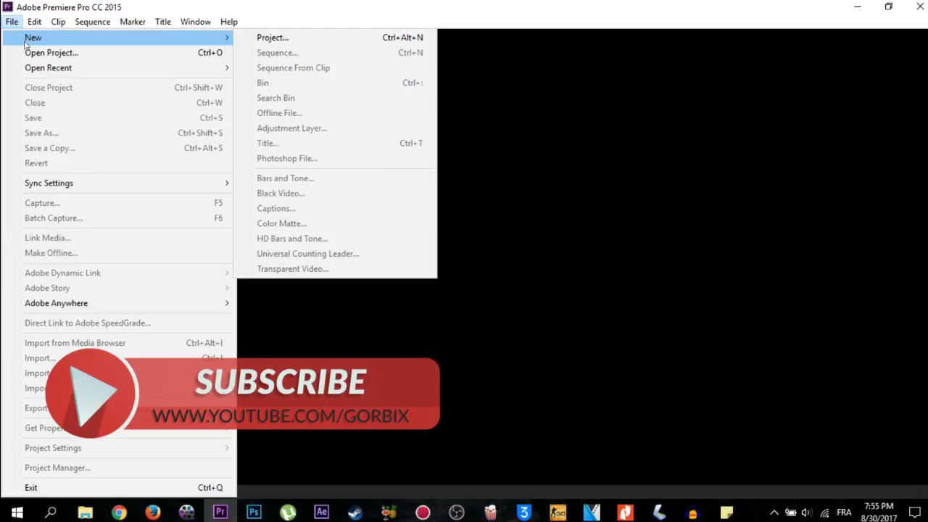
left_click(266, 37)
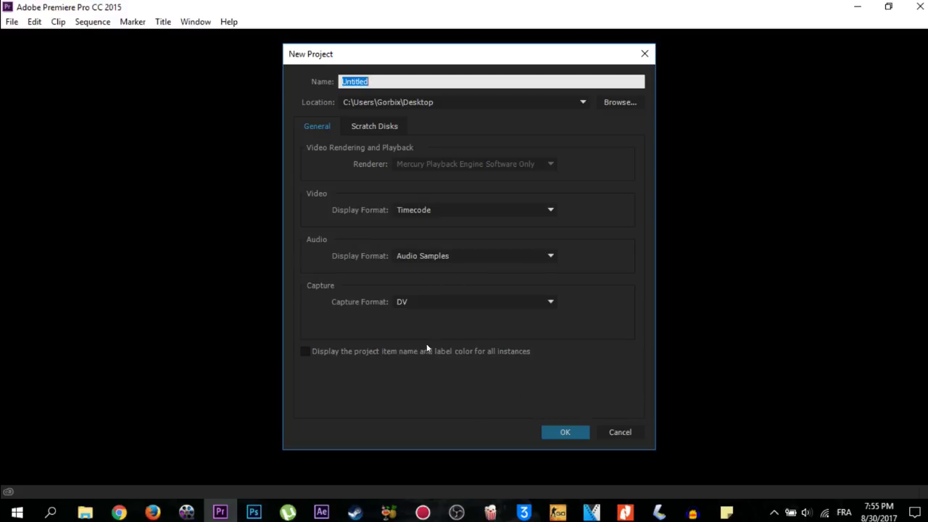
left_click(557, 430)
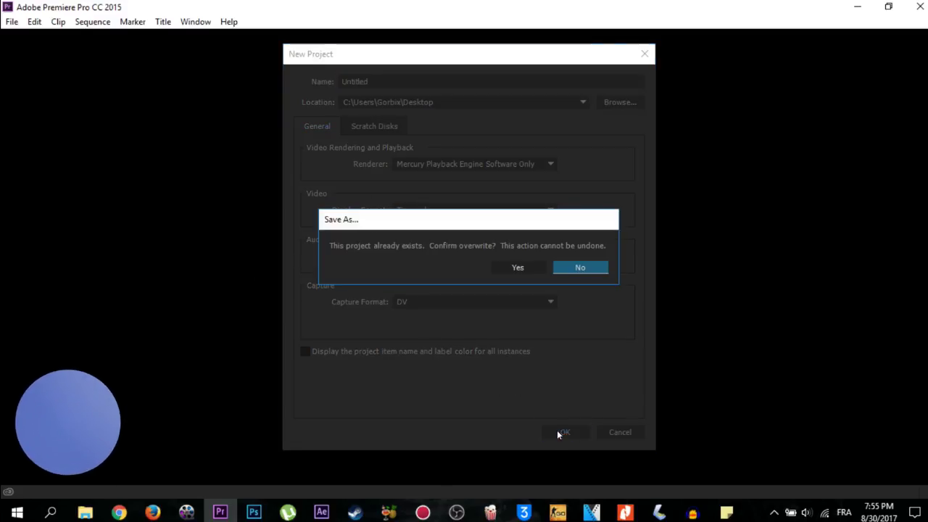
Confirm overwriting the existing Untitled.prproj on the Desktop
left_click(513, 267)
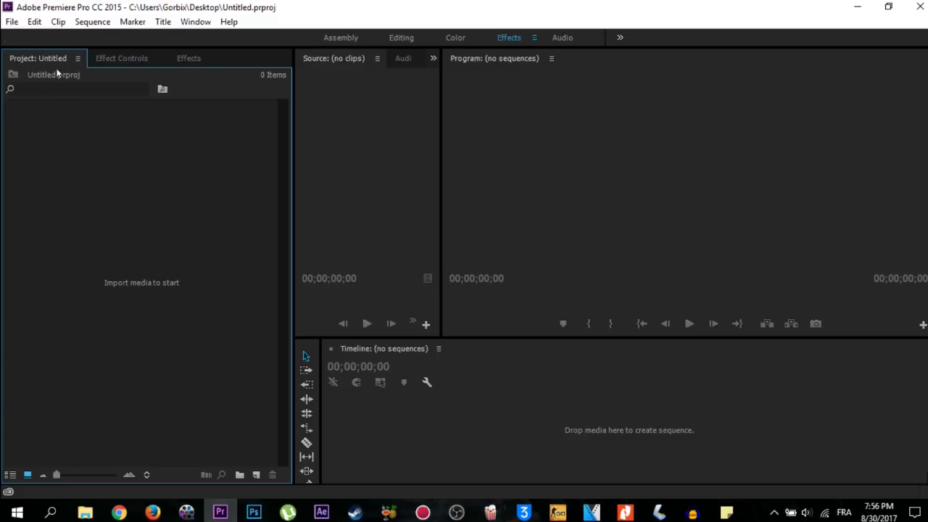
left_click(195, 22)
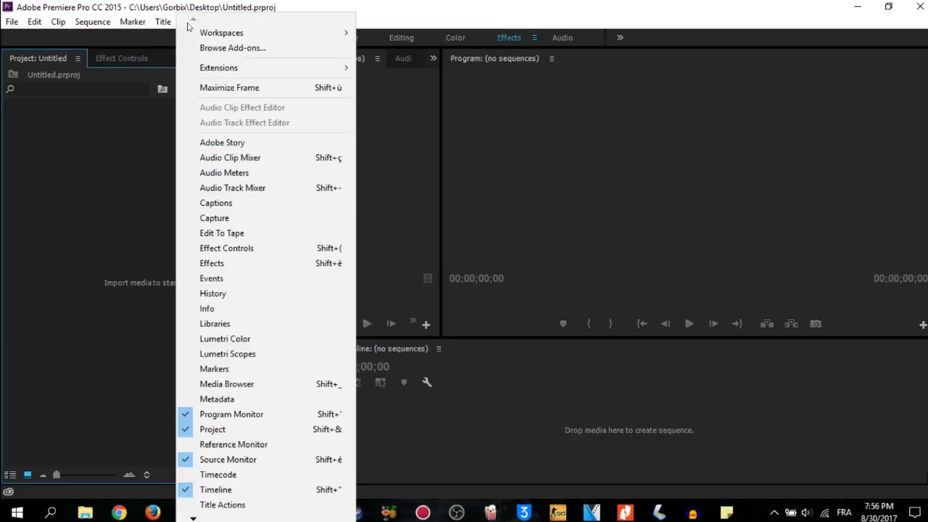
left_click(196, 18)
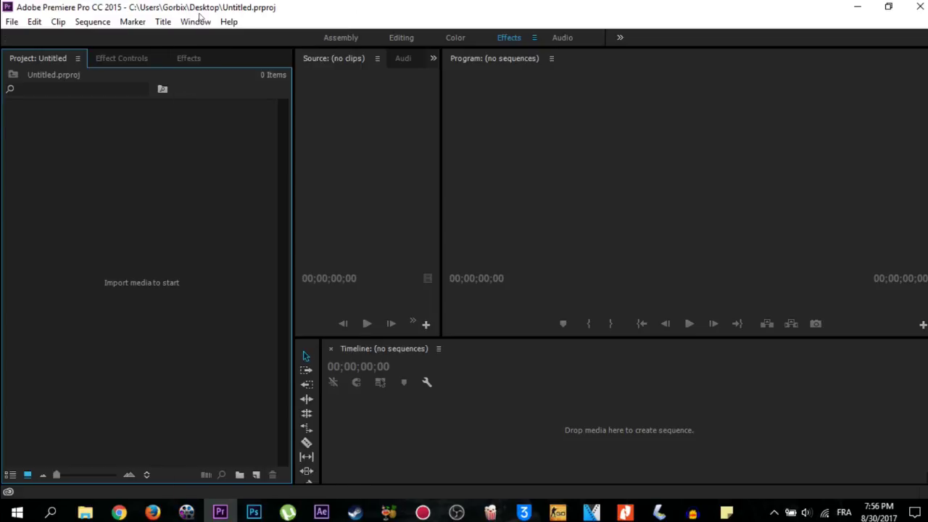
left_click(194, 24)
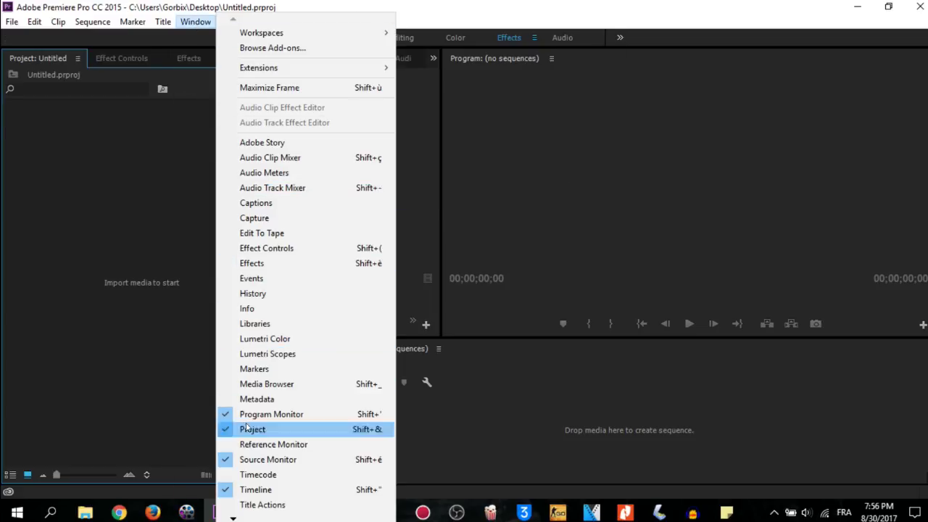
mouse_move(233, 518)
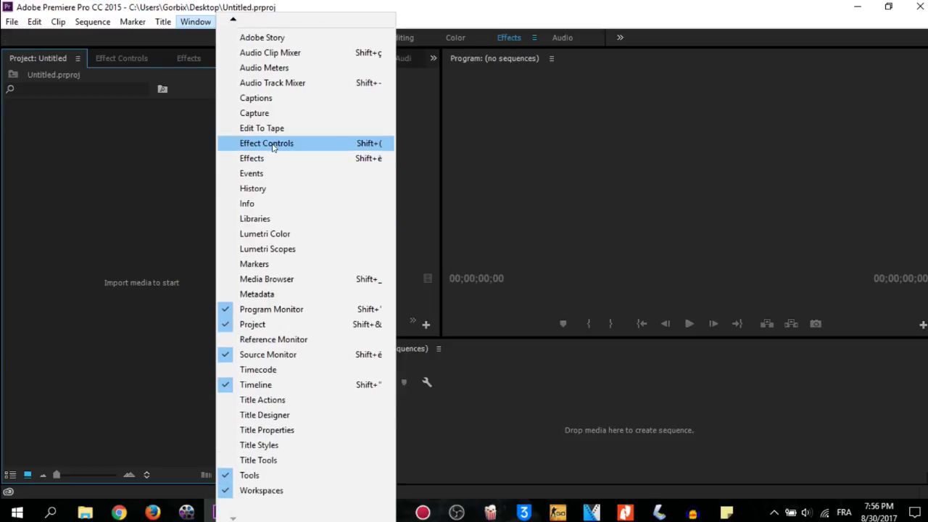
left_click(274, 147)
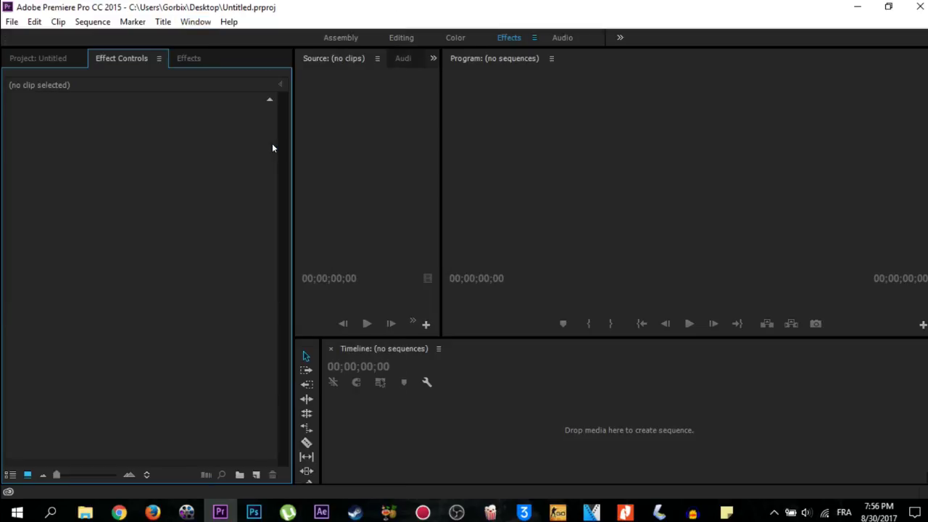
left_click(182, 58)
left_click(140, 53)
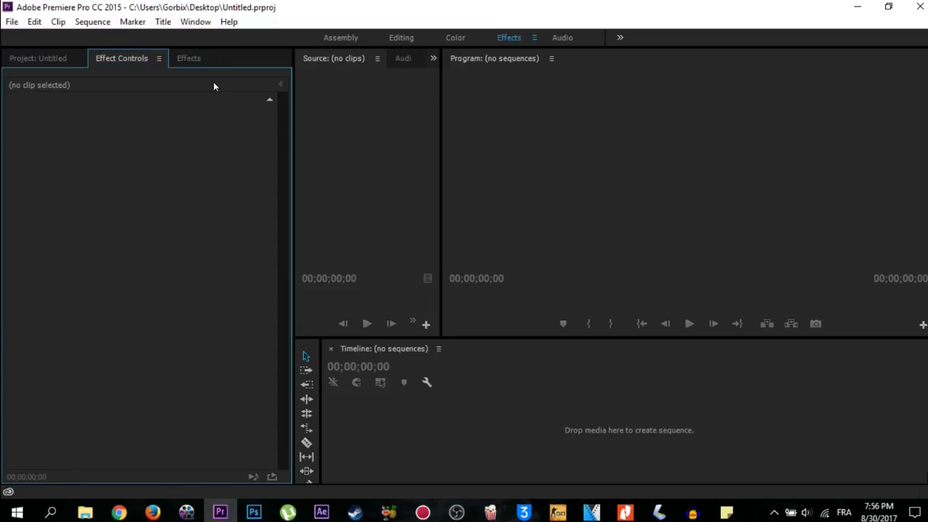
left_click(196, 61)
left_click(40, 57)
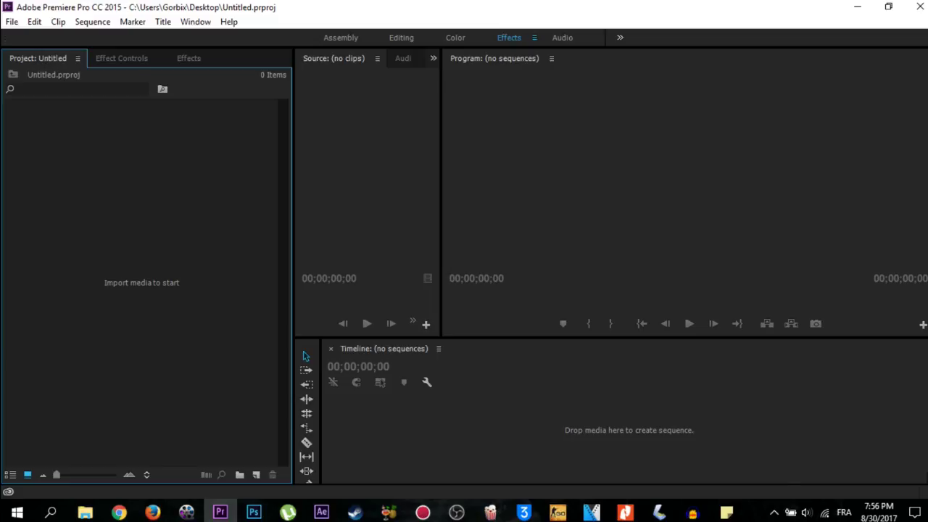
Drag Appart3.mp4 from the desktop into Premiere's Project panel
key("super+d")
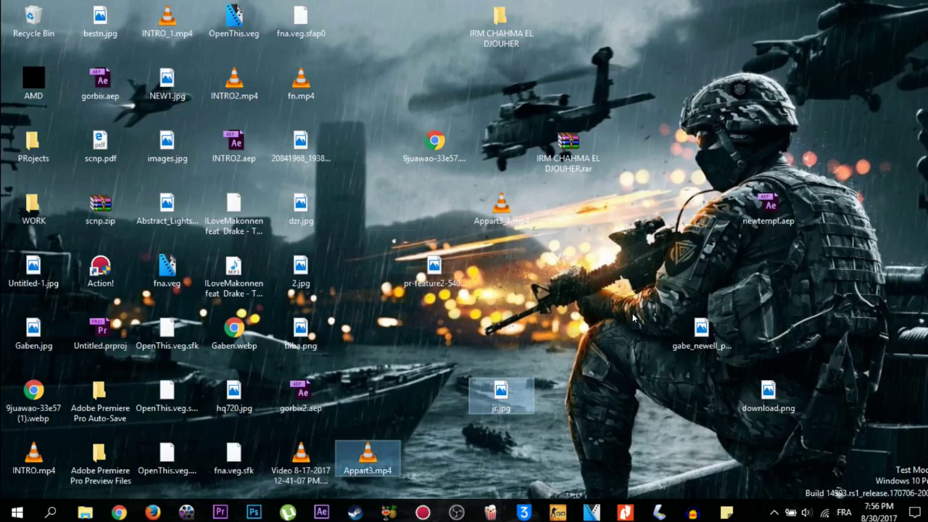
left_click_drag(367, 457, 120, 233)
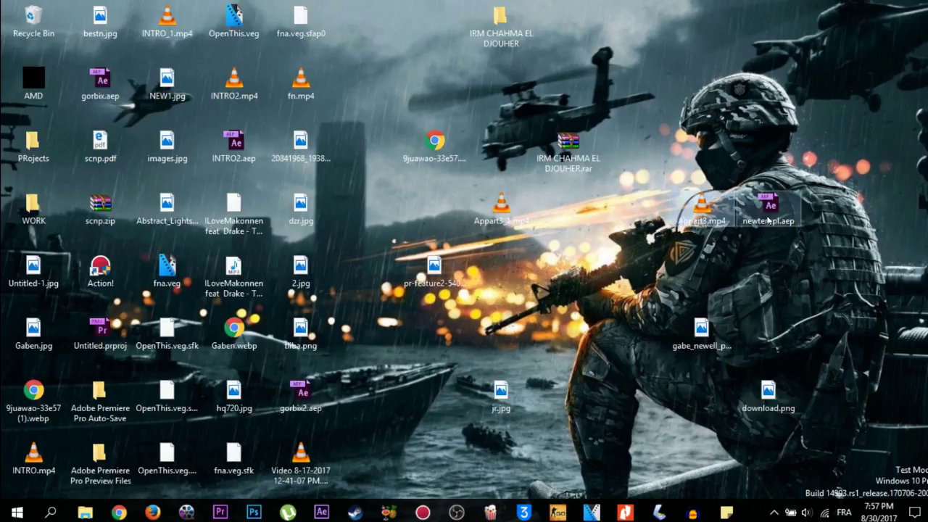
left_click_drag(769, 220, 179, 249)
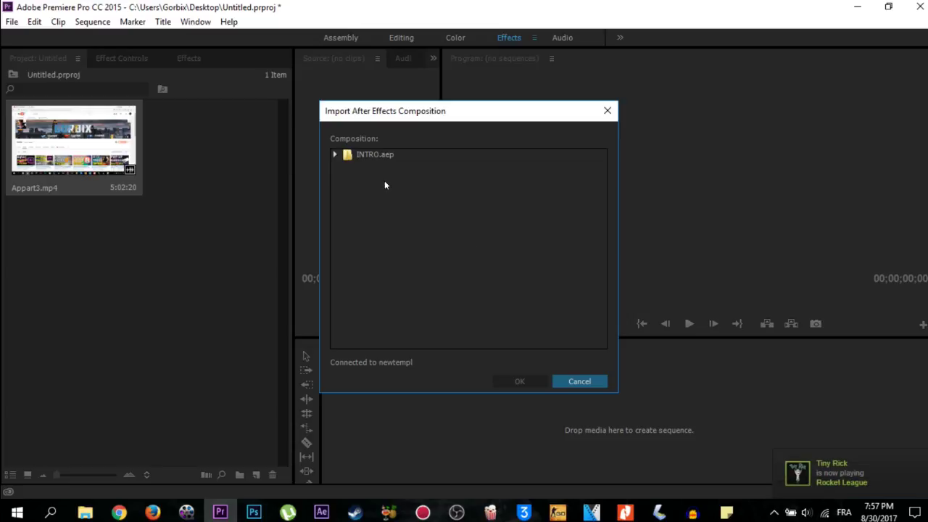
Expand INTRO.aep and import its INTRO composition into the project
left_click(336, 155)
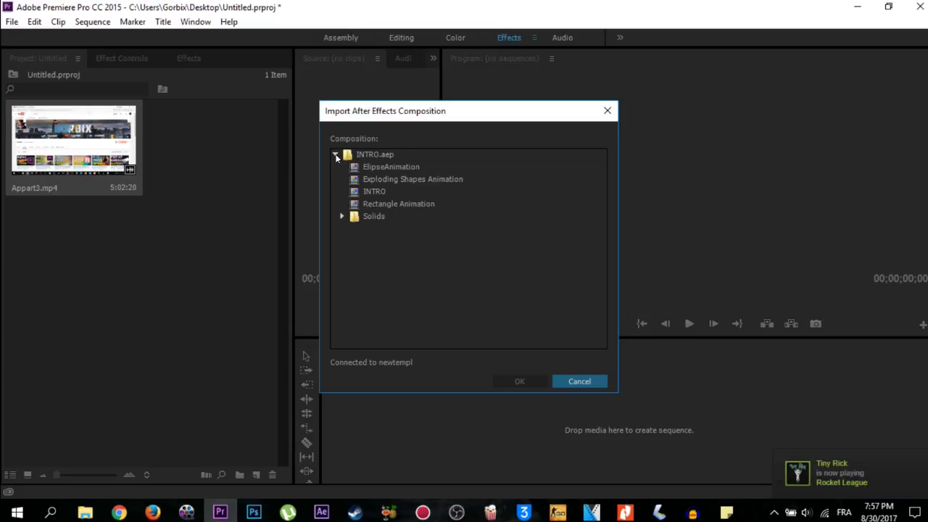
left_click(359, 192)
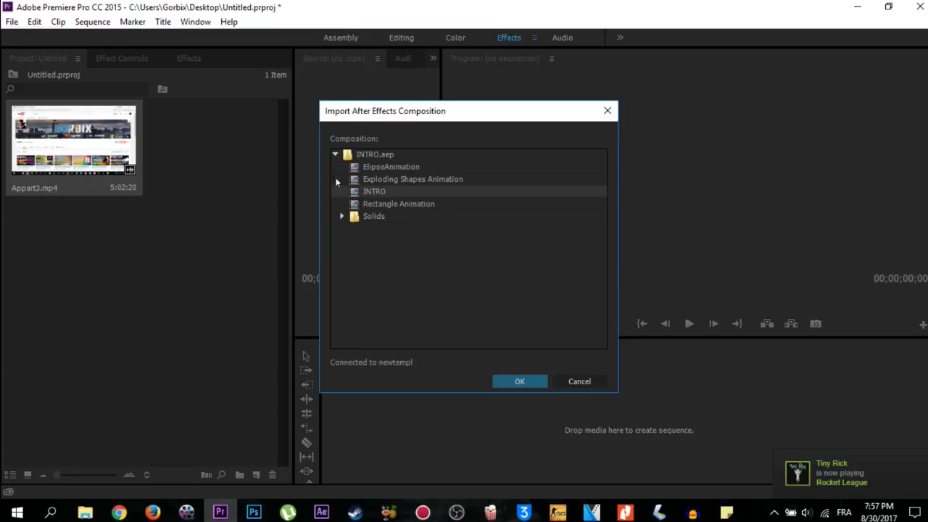
left_click(513, 382)
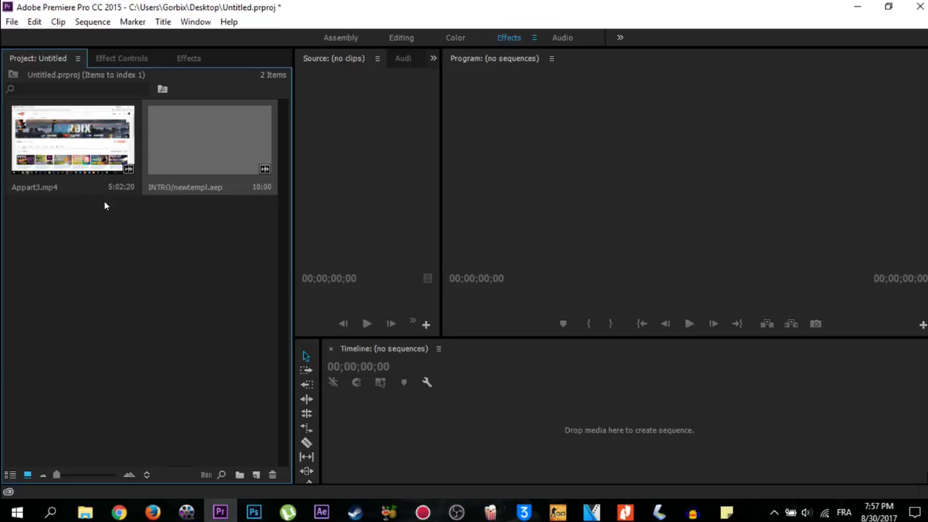
Make an Appart3 sequence, shift the clip about 12 seconds later, and preview INTRO/newtempl.aep
left_click(73, 157)
double_click(73, 157)
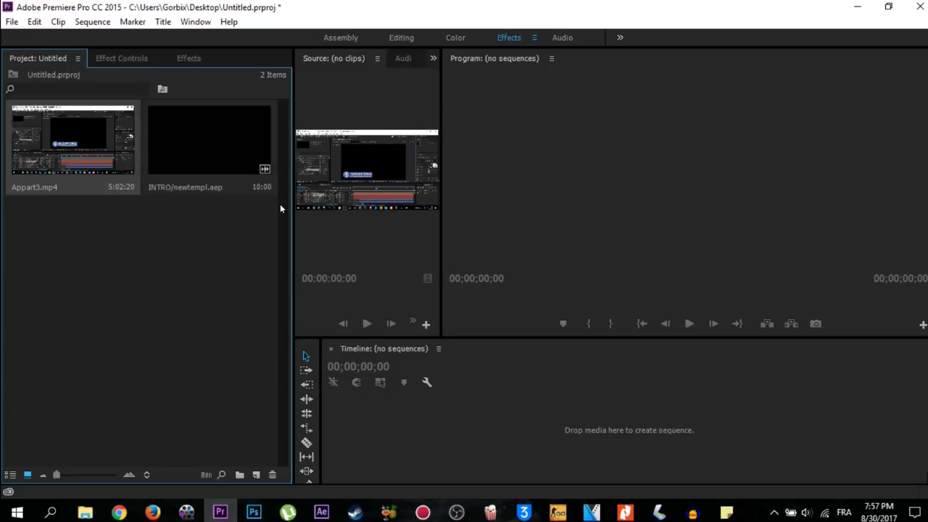
left_click(420, 271)
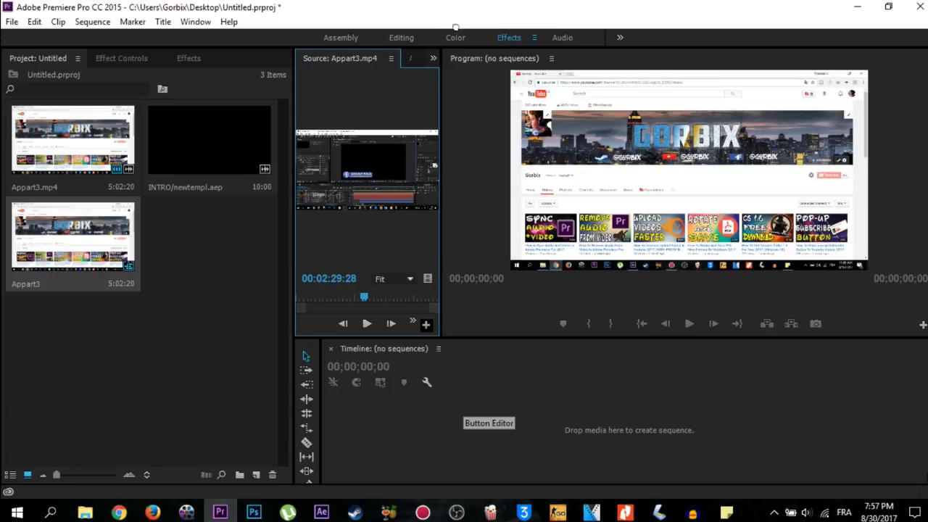
left_click(497, 420)
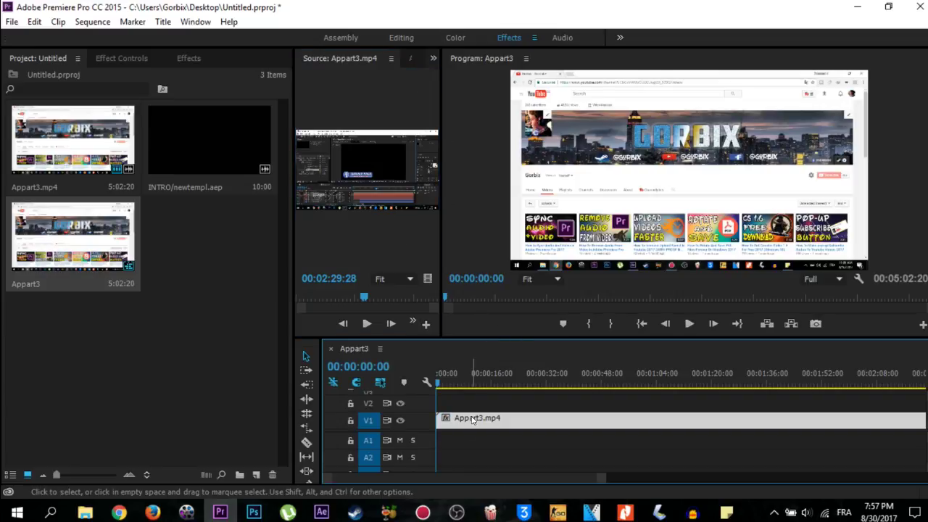
left_click_drag(497, 422, 541, 423)
left_click(237, 165)
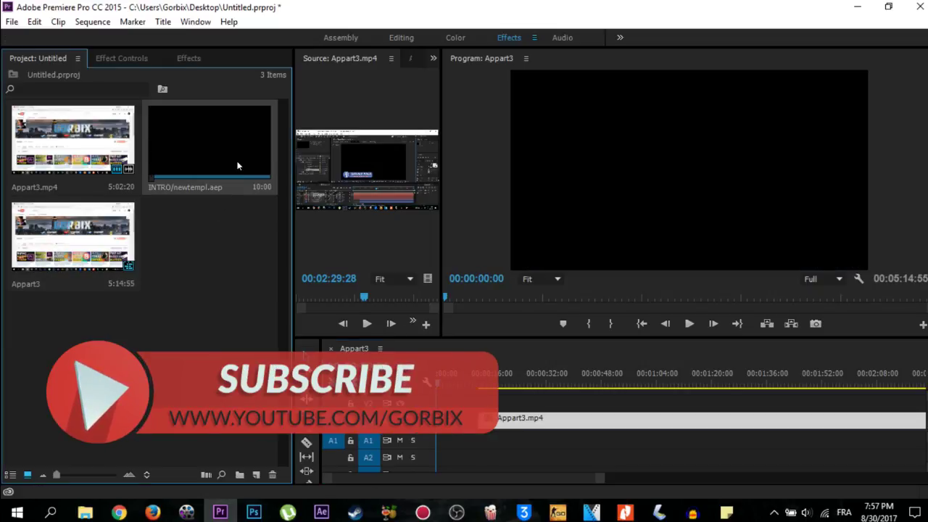
double_click(185, 168)
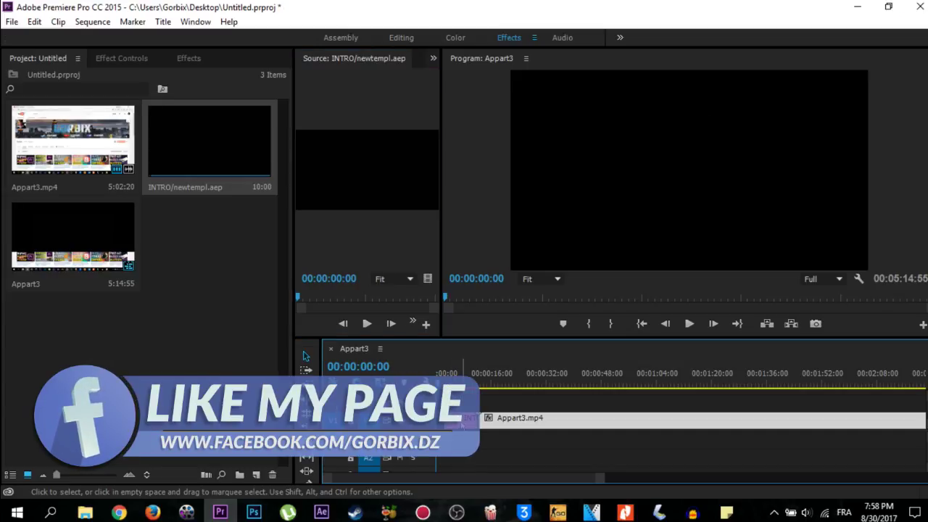
Place the INTRO clip before Appart3.mp4 on V1, preview it, and stop at 00:00:06:24
left_click_drag(467, 419, 498, 421)
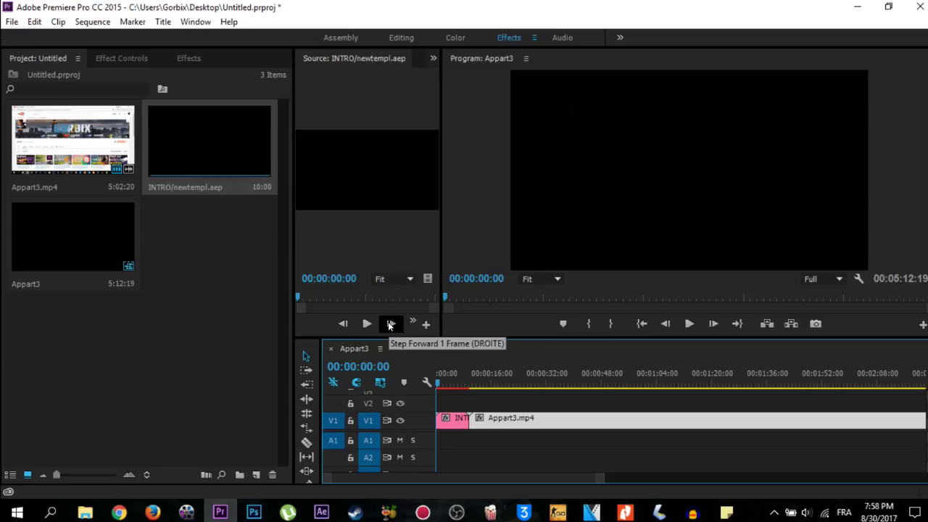
left_click(688, 323)
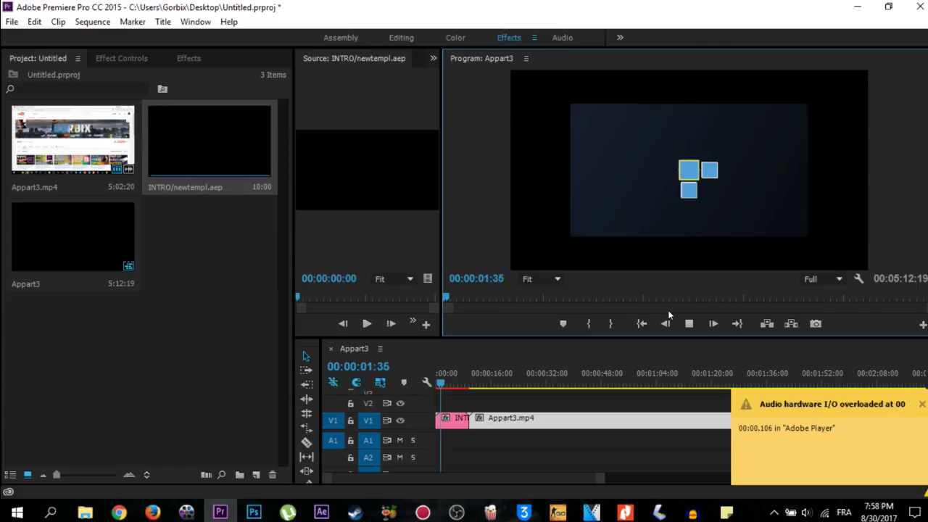
left_click(922, 404)
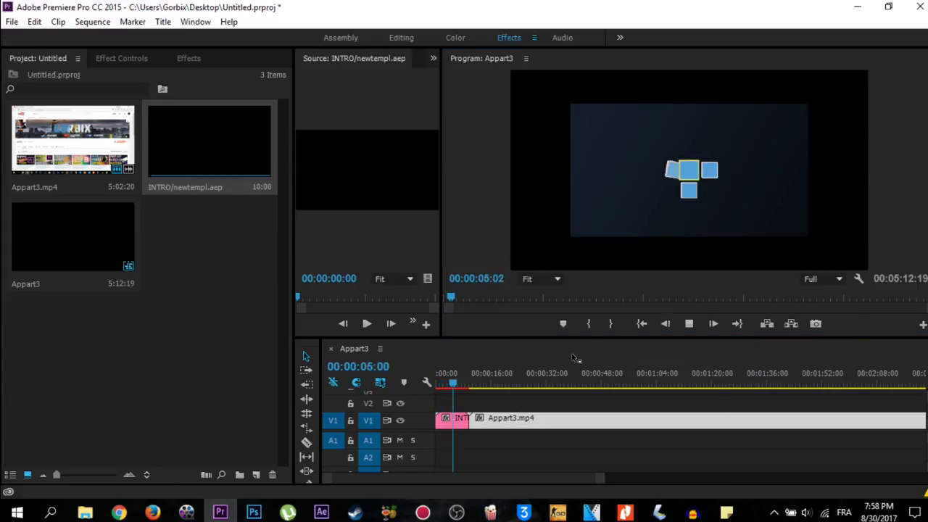
left_click(690, 325)
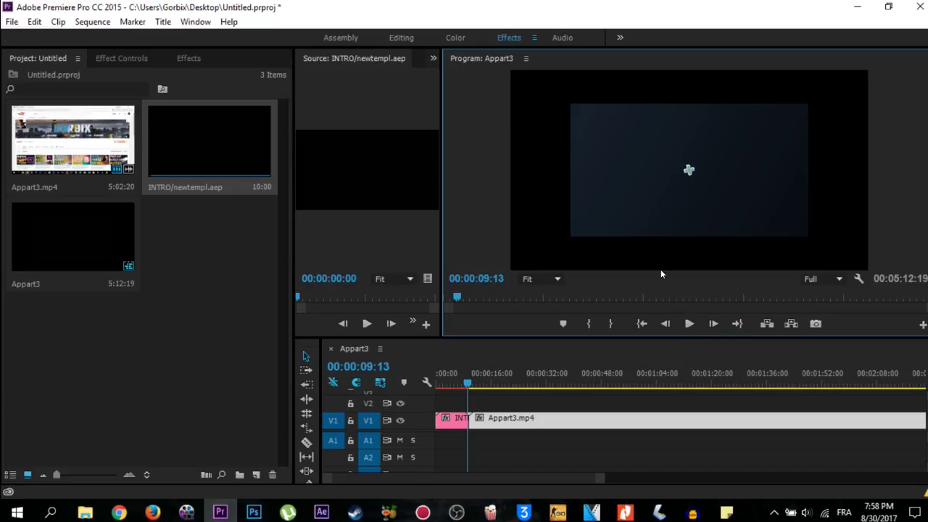
left_click(457, 375)
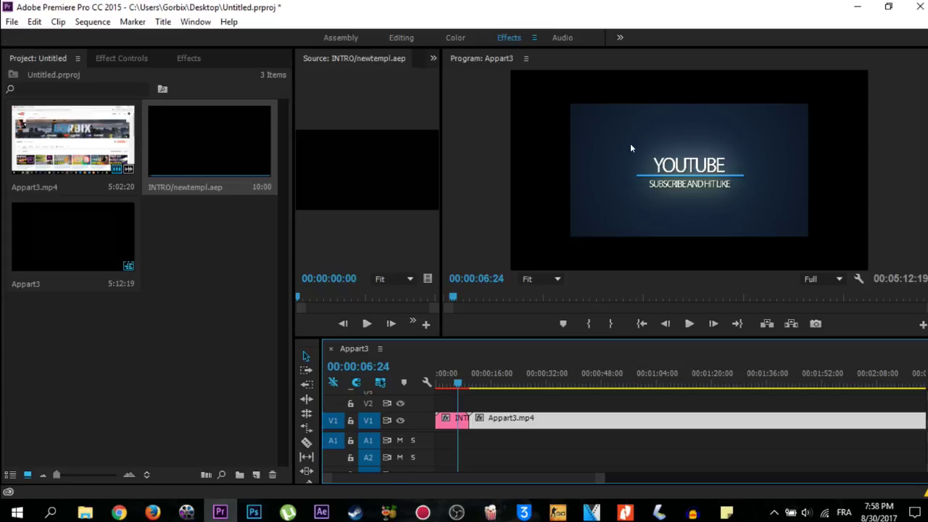
Scale the INTRO clip with its Motion handles until it fills the frame
left_click(140, 59)
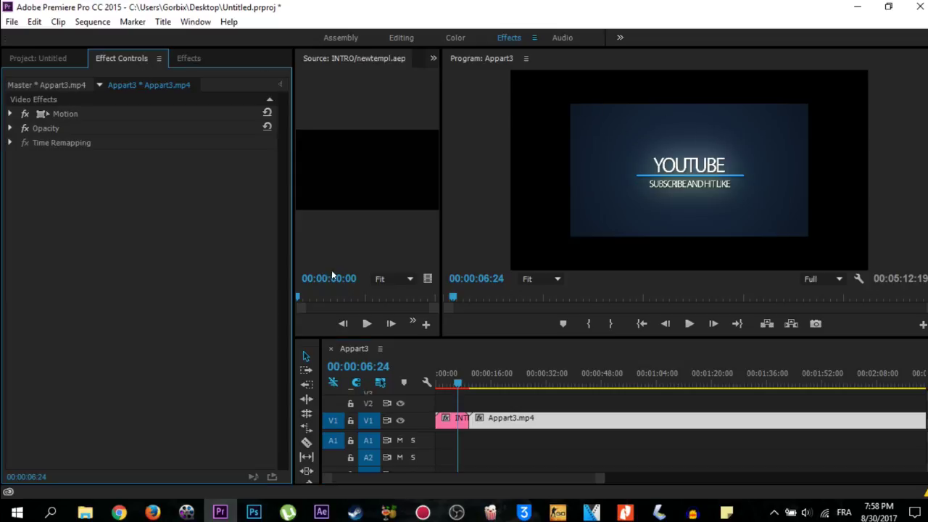
left_click(454, 423)
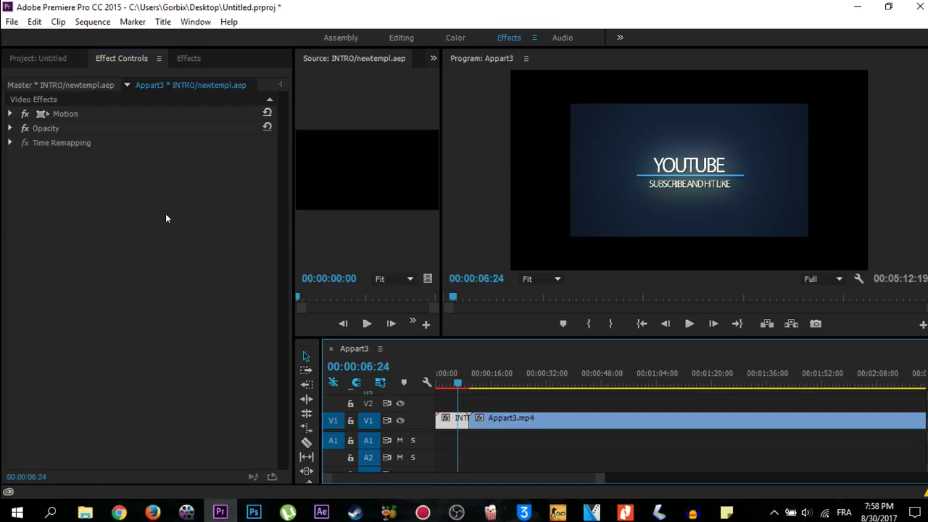
left_click(69, 113)
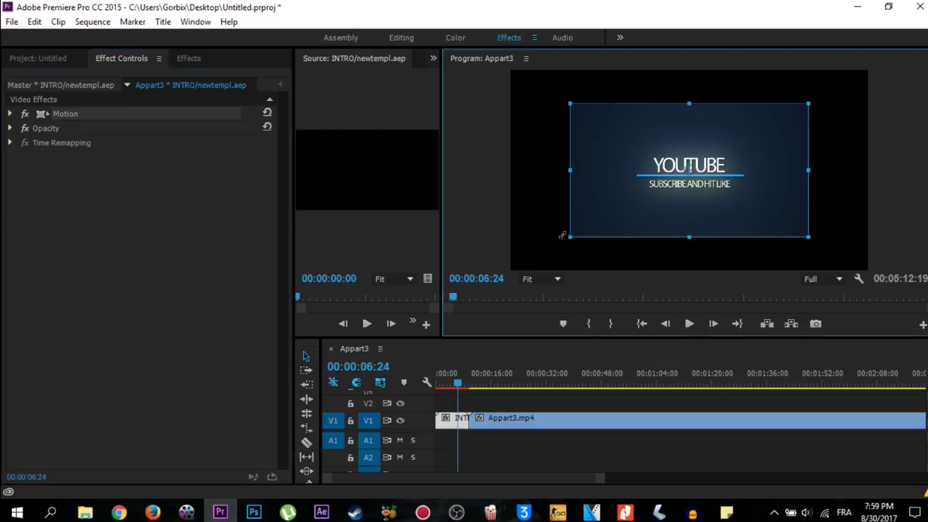
left_click_drag(559, 237, 491, 268)
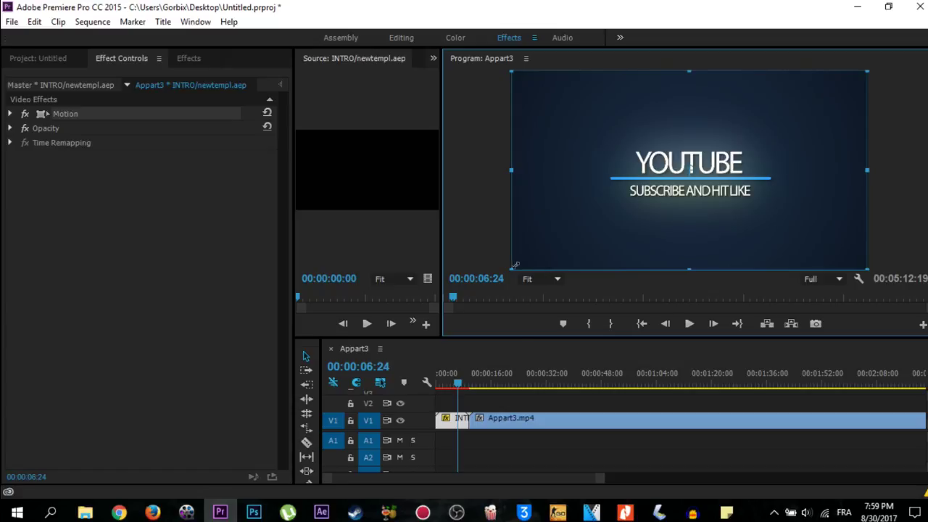
Play the intro from near its start to check the new size
left_click(441, 381)
left_click(689, 326)
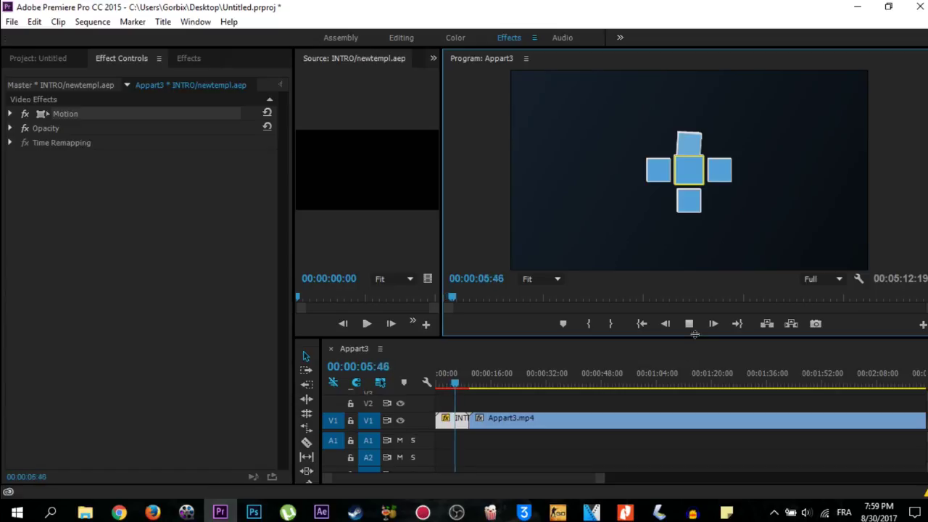
left_click(690, 323)
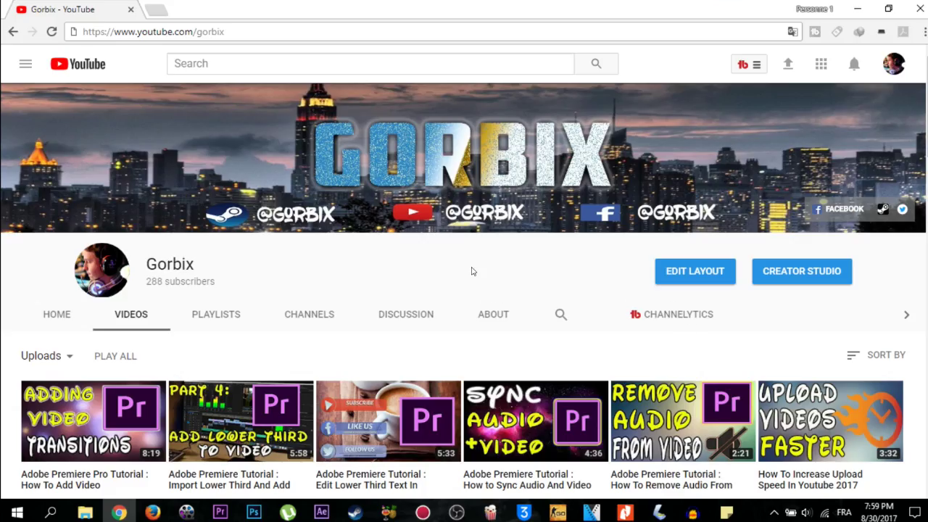
Scroll down the channel's Videos page to see older uploads like the CS GO and PayPal tutorials
scroll(471, 271, "down", 8)
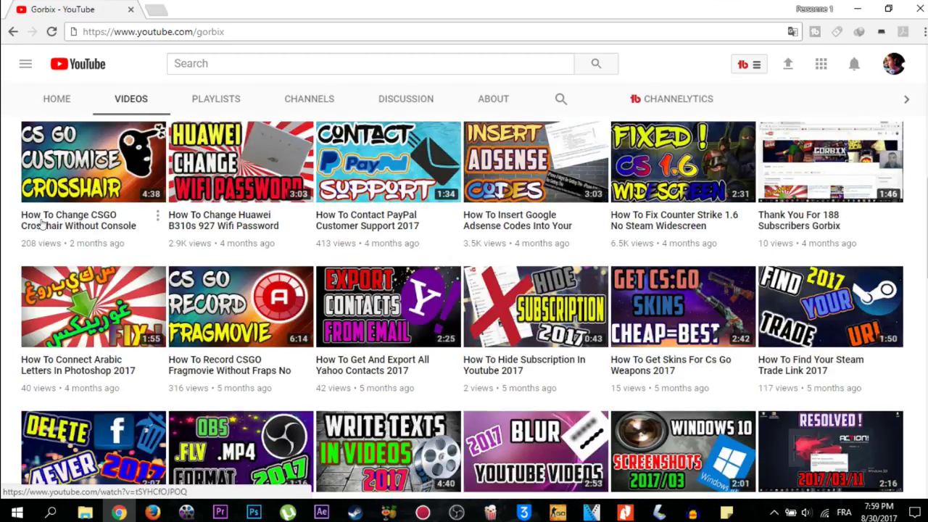